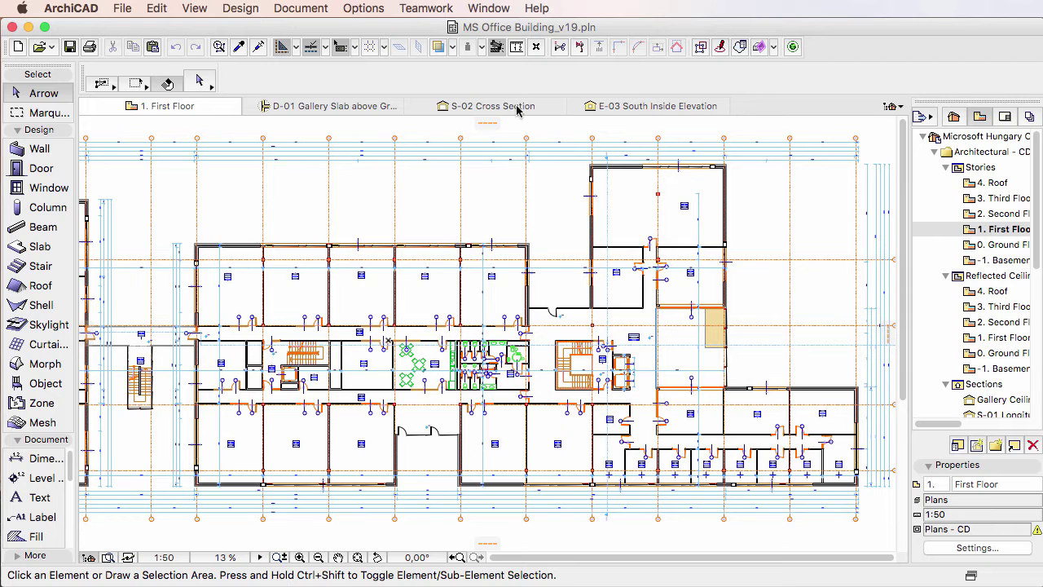
# Open Model View Options for the first floor plan and collapse the Model View Option Combinations section to view Override Fill Display.
pyautogui.click(322, 10)
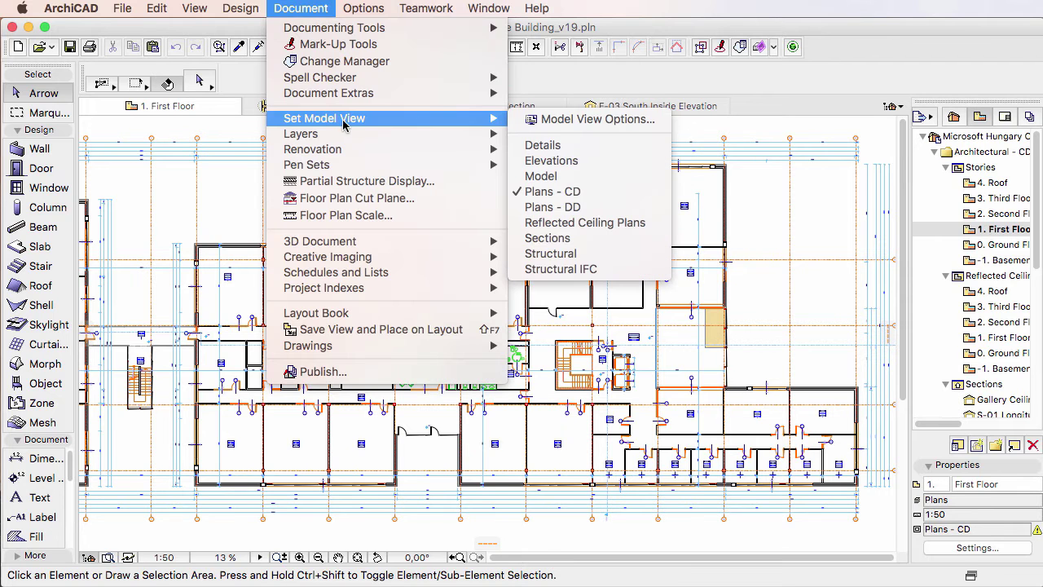
pyautogui.click(656, 124)
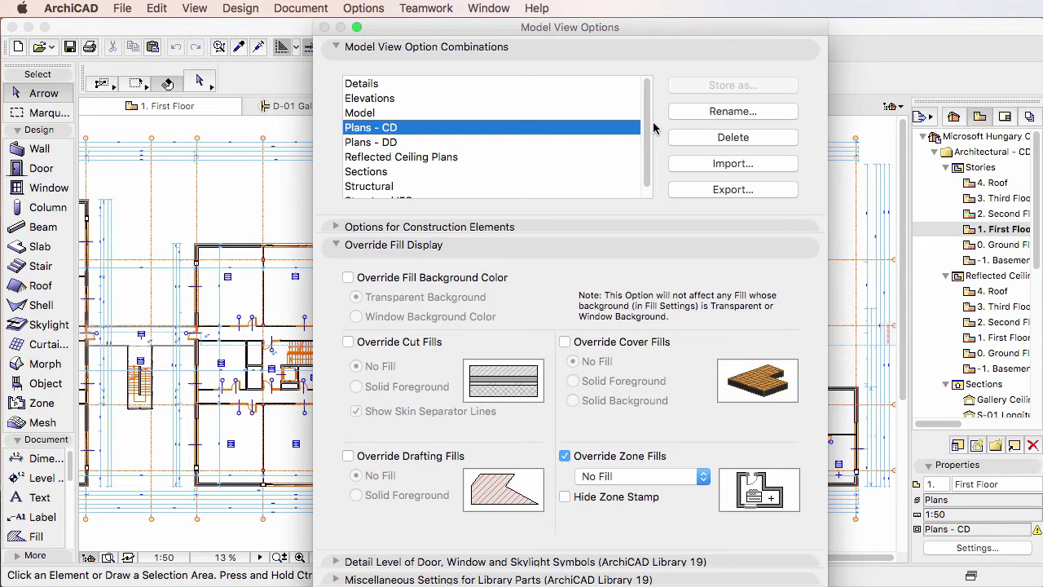
pyautogui.click(613, 47)
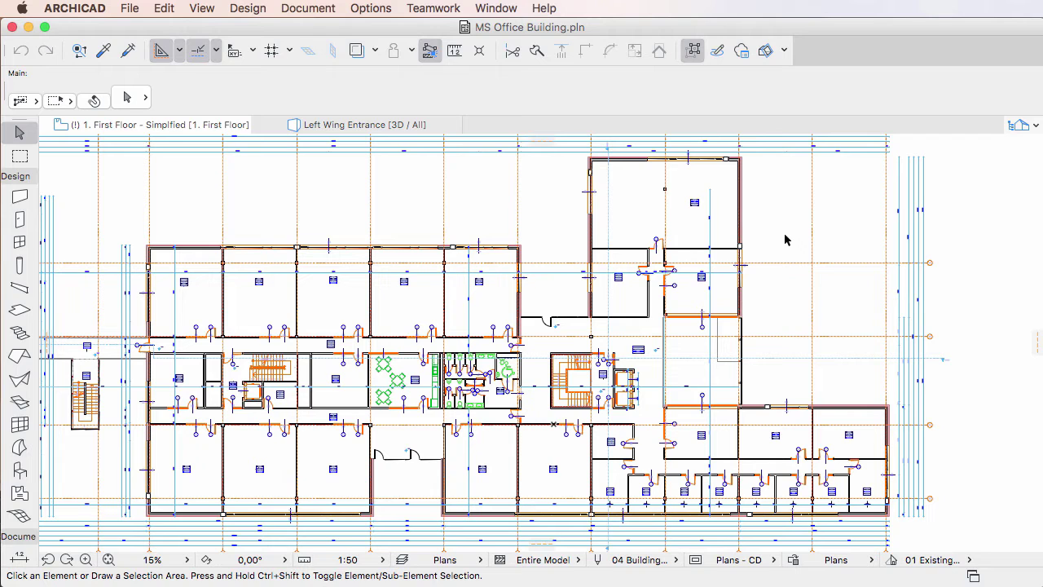
# In ARCHICAD 20, open Override Fill Display in Model View Options and set its Graphic Overrides notice not to show again.
pyautogui.click(327, 11)
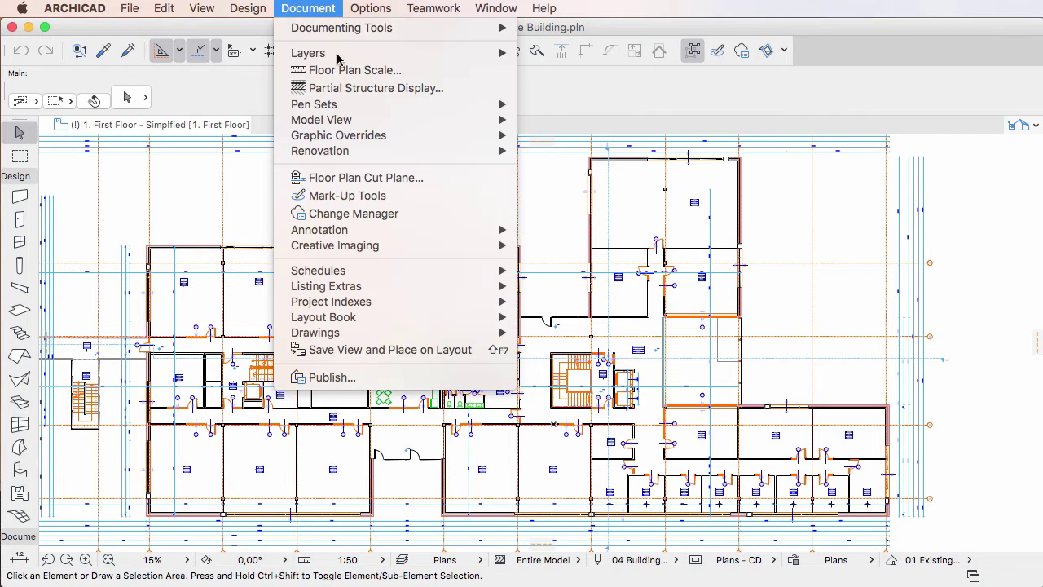
pyautogui.moveTo(481, 120)
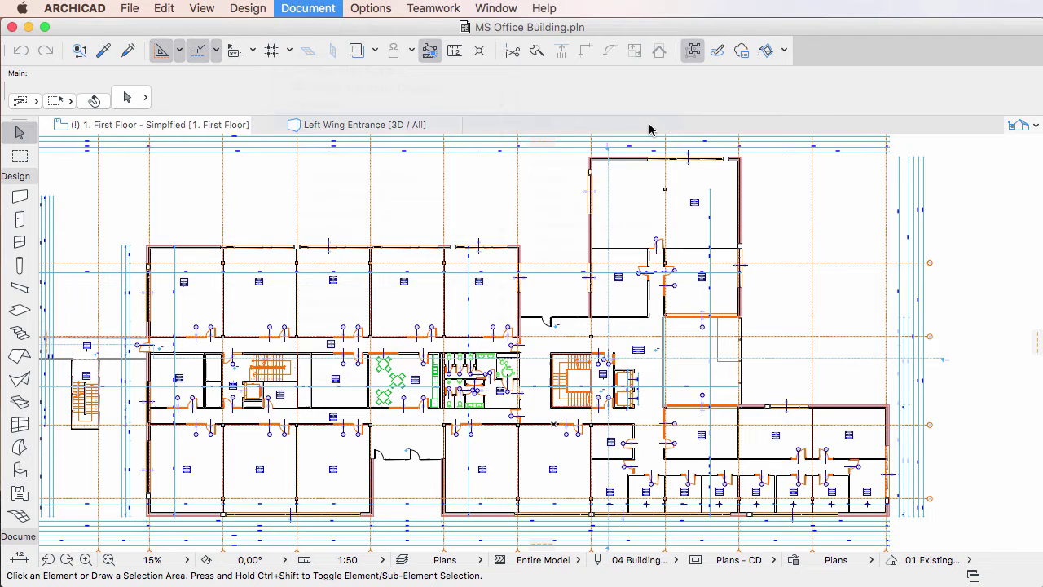
pyautogui.click(649, 124)
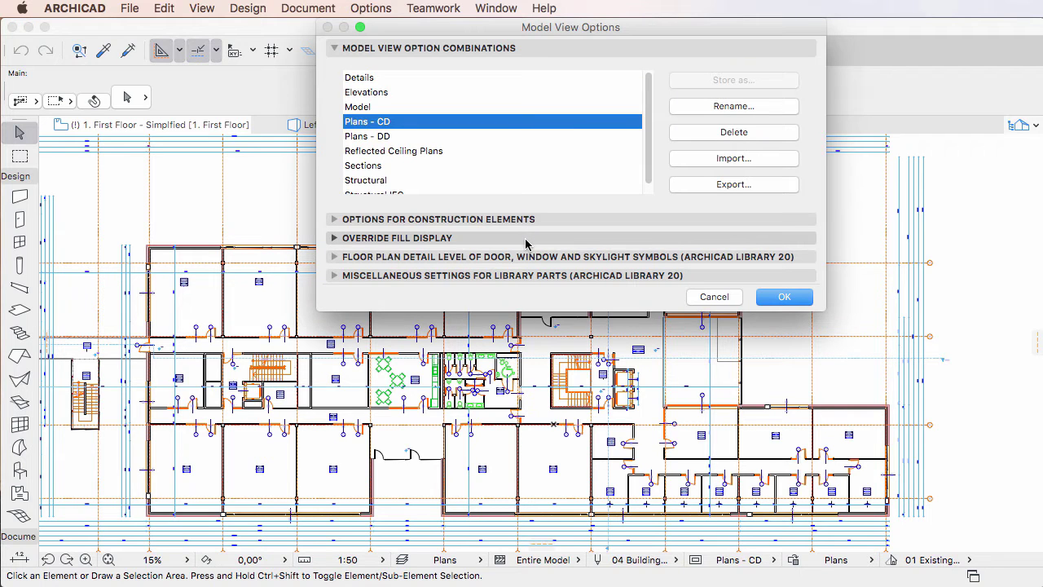
pyautogui.click(525, 240)
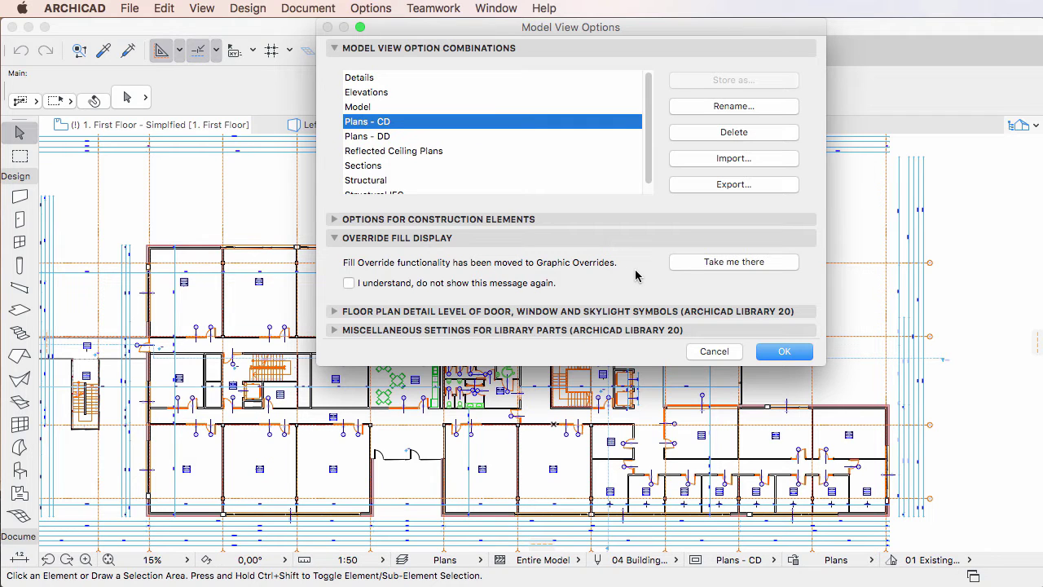
pyautogui.click(783, 263)
pyautogui.click(349, 284)
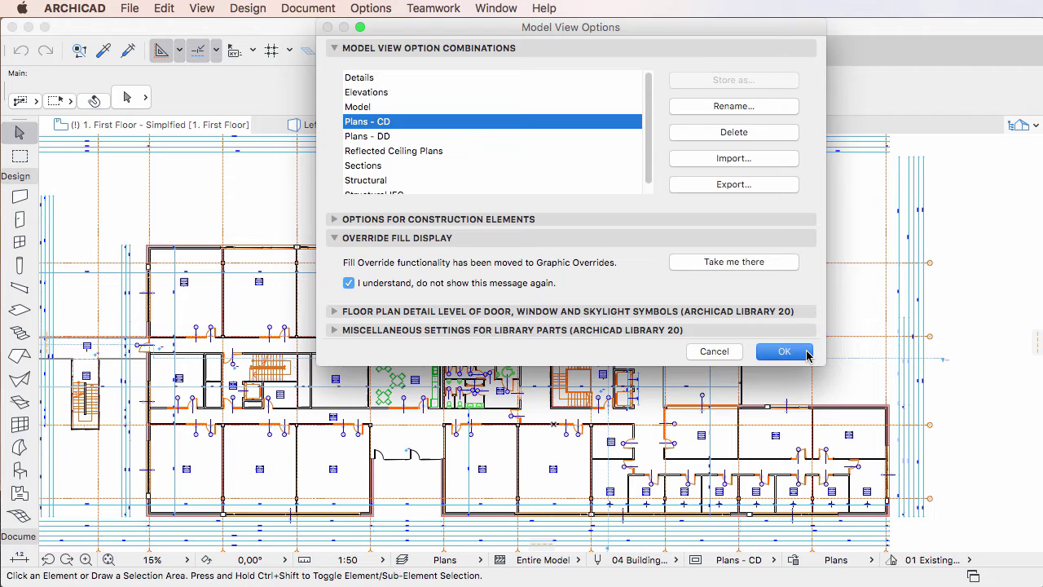
pyautogui.click(784, 351)
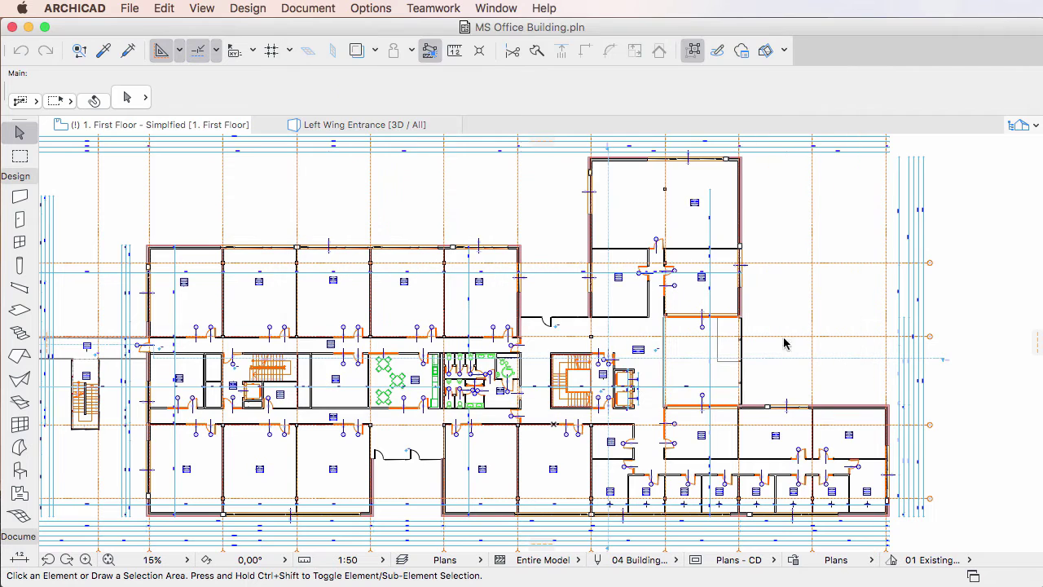
# Check Model View Options again for the Override Fill Display section, leaving the settings as they are.
pyautogui.click(292, 9)
pyautogui.moveTo(326, 120)
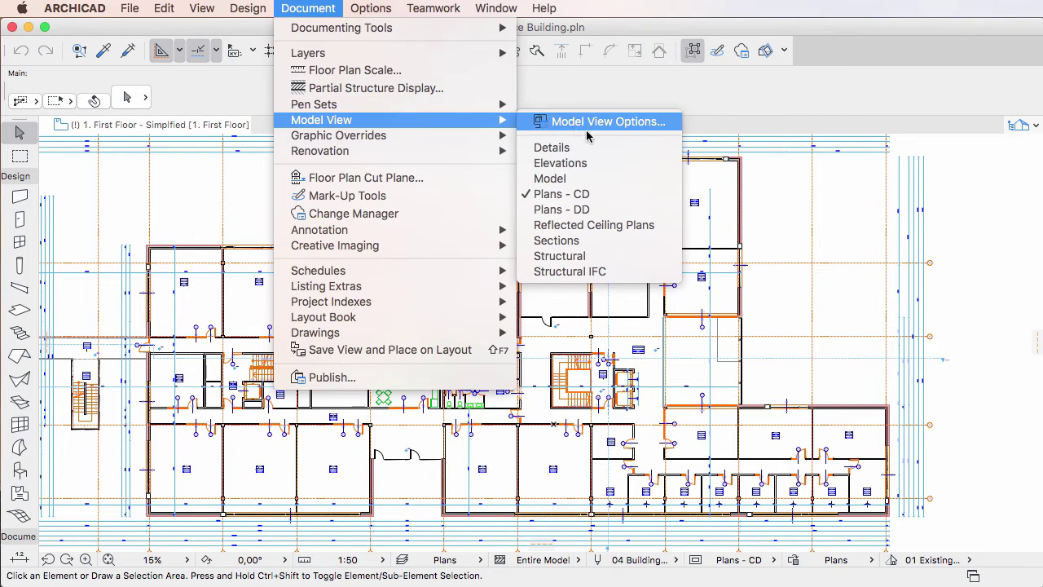
pyautogui.click(588, 122)
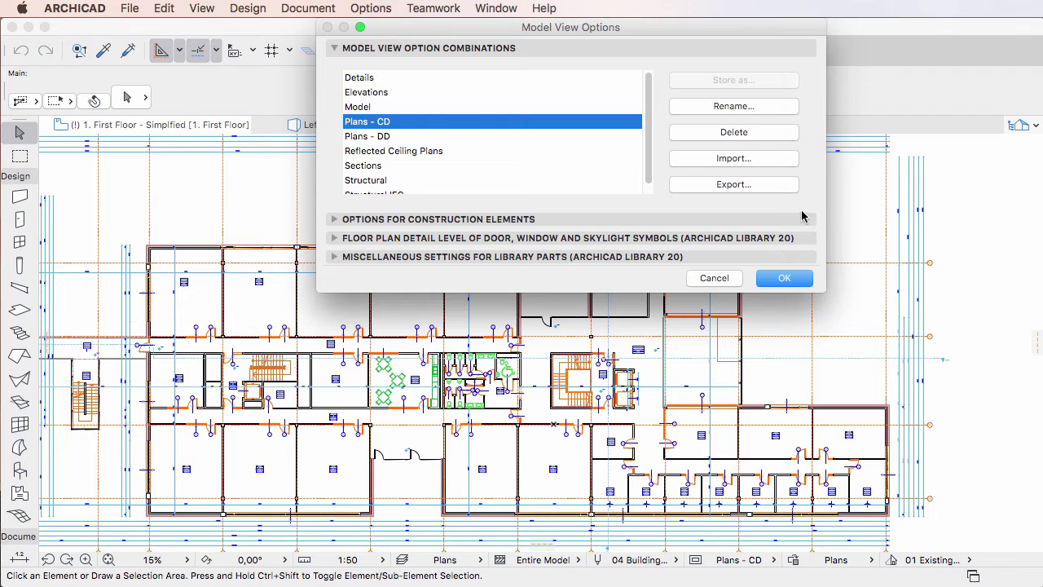
pyautogui.click(713, 277)
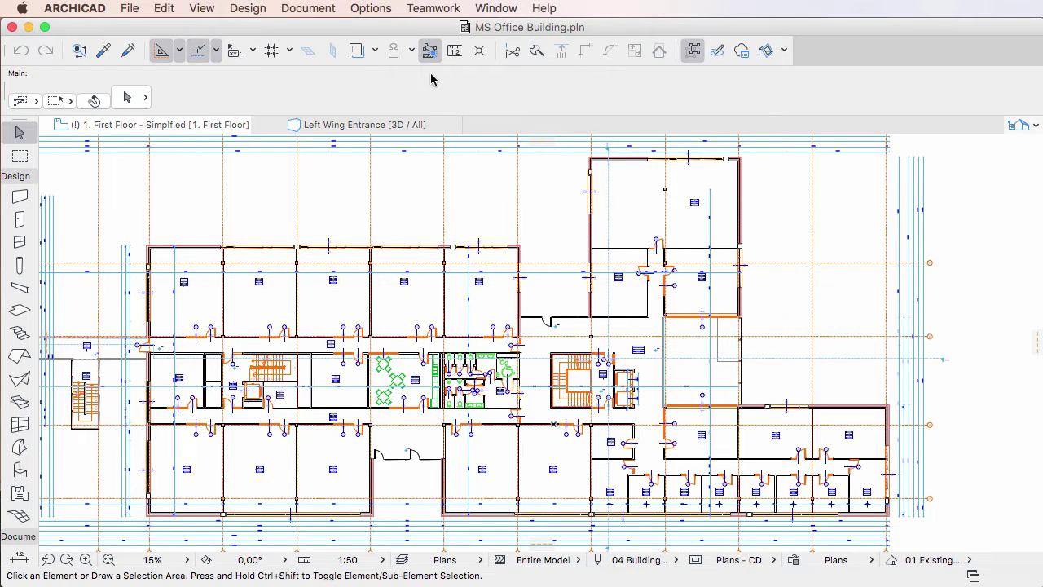
# Re-enable all informational messages in the Work Environment options.
pyautogui.click(384, 8)
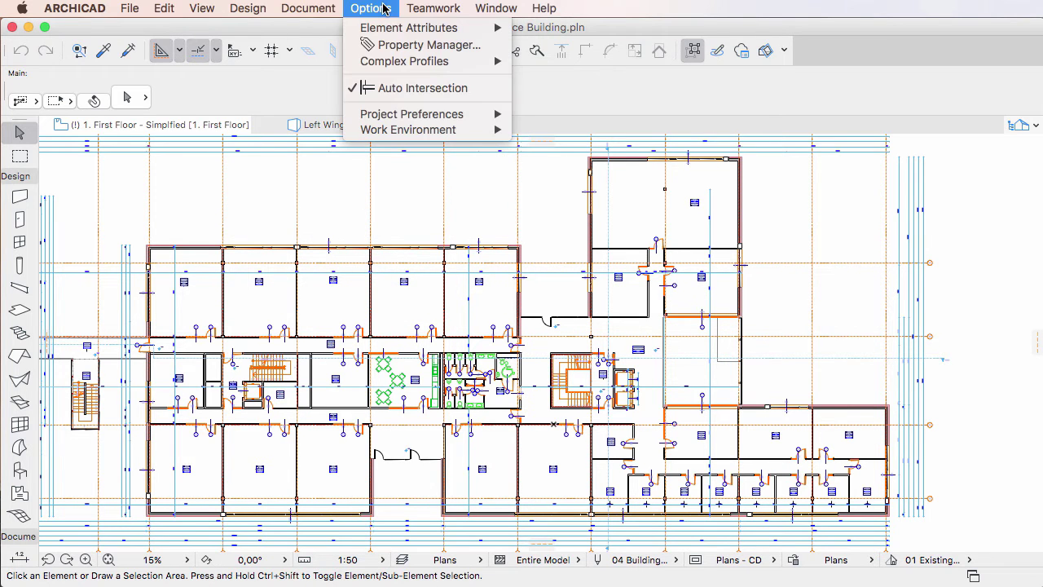
pyautogui.moveTo(466, 131)
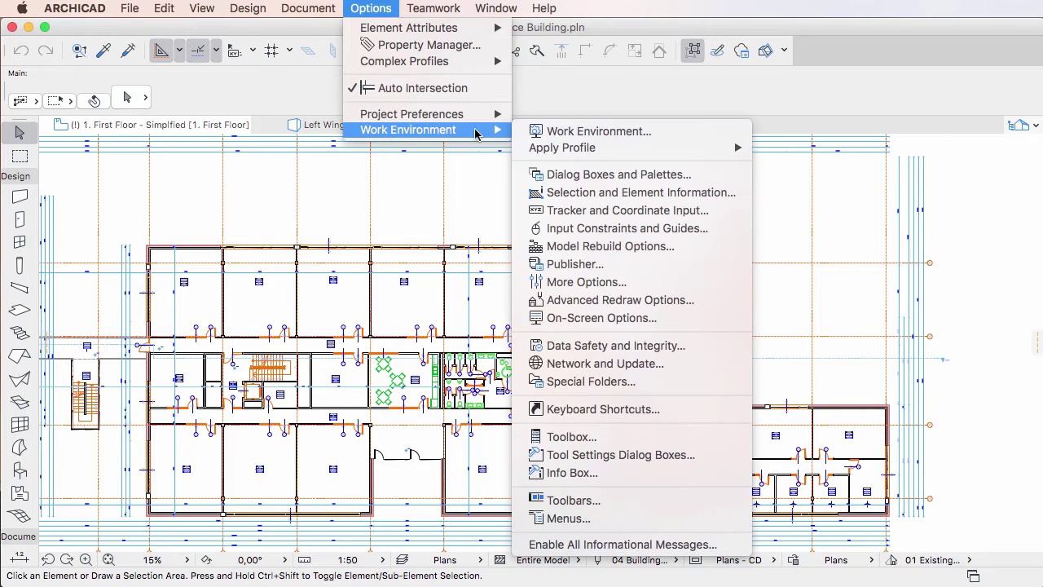
pyautogui.click(717, 544)
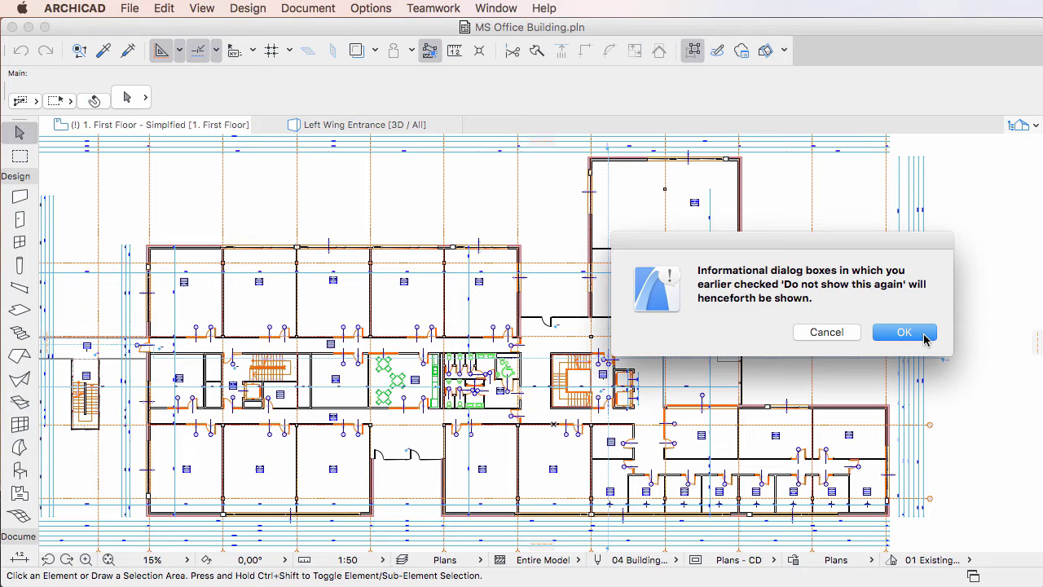
pyautogui.click(905, 333)
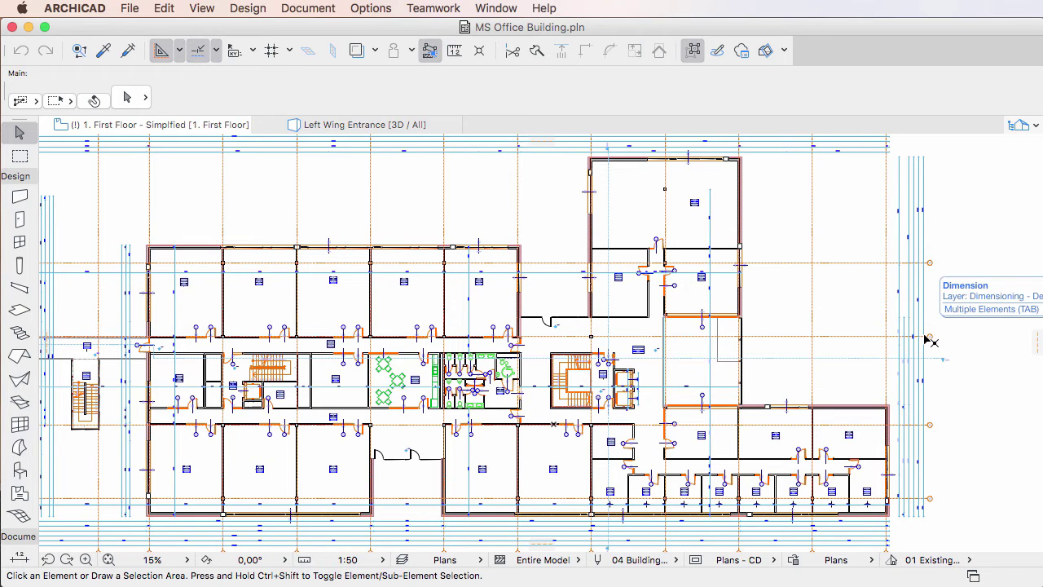
# Go from the Override Fill Display notice in Model View Options to Graphic Override Combinations and open the rules of the Plans combination.
pyautogui.click(295, 11)
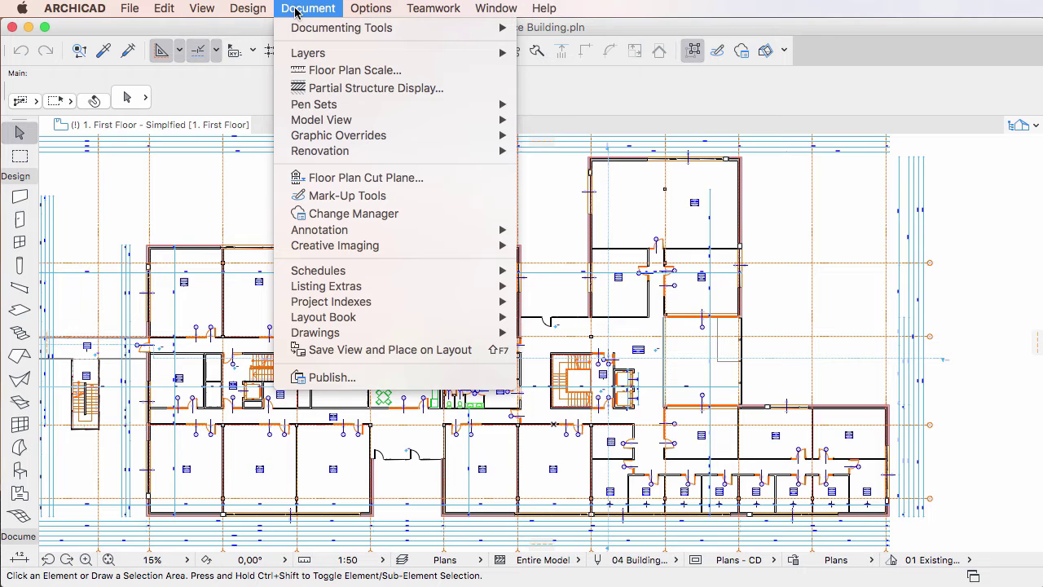
pyautogui.moveTo(326, 122)
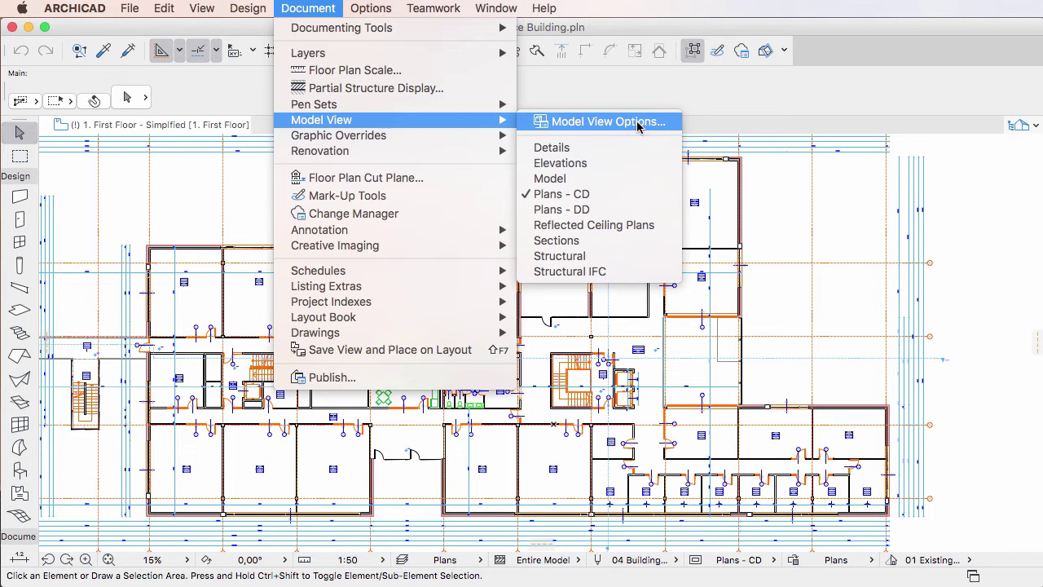
pyautogui.click(673, 124)
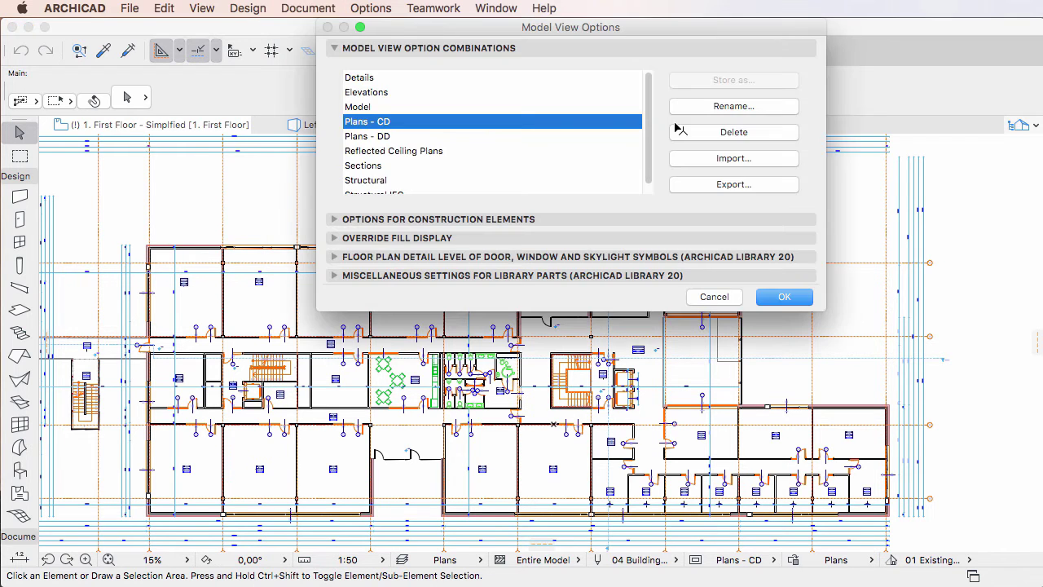
pyautogui.click(583, 238)
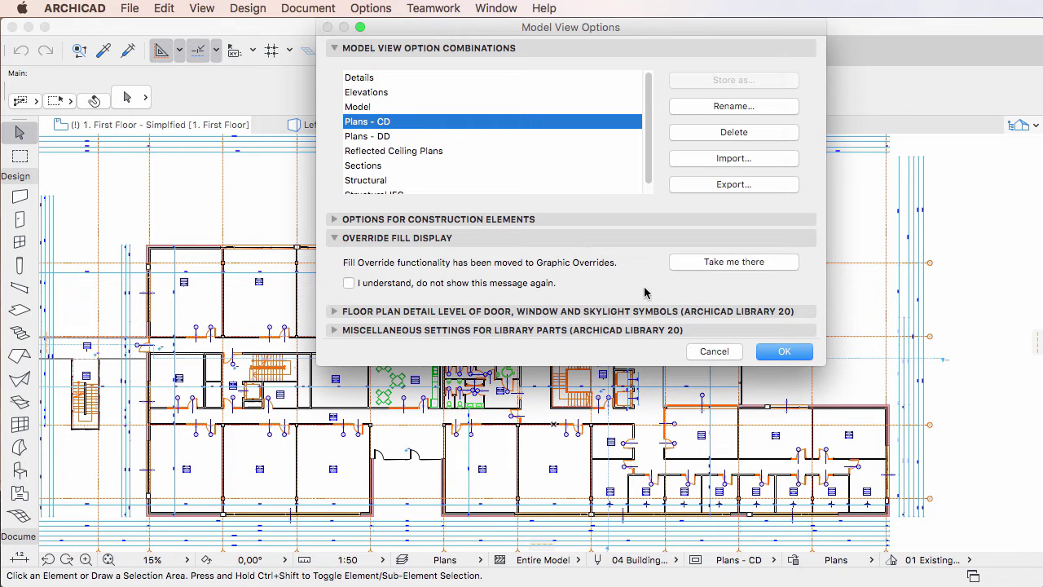
pyautogui.click(778, 264)
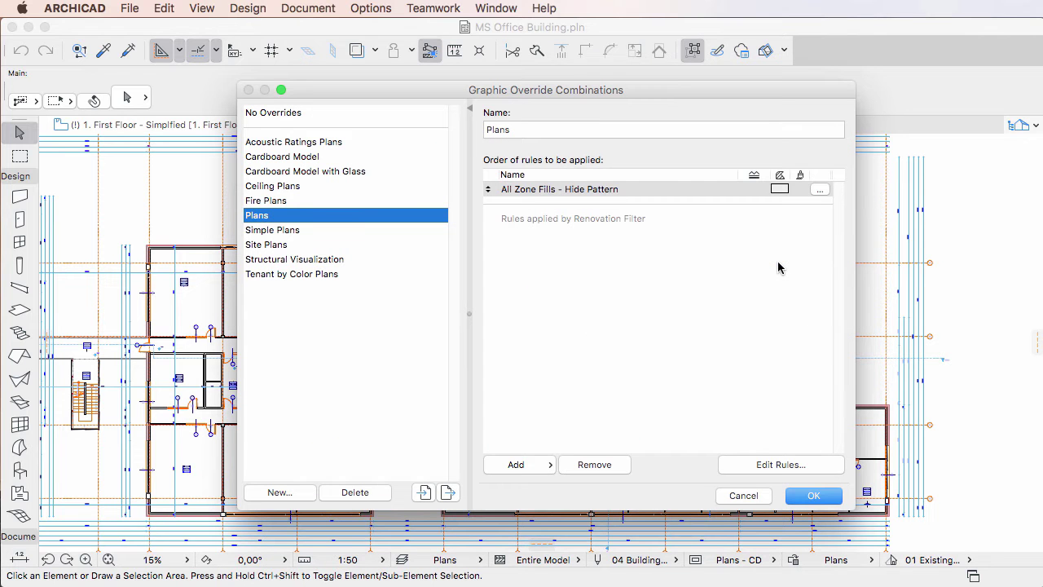
pyautogui.click(818, 469)
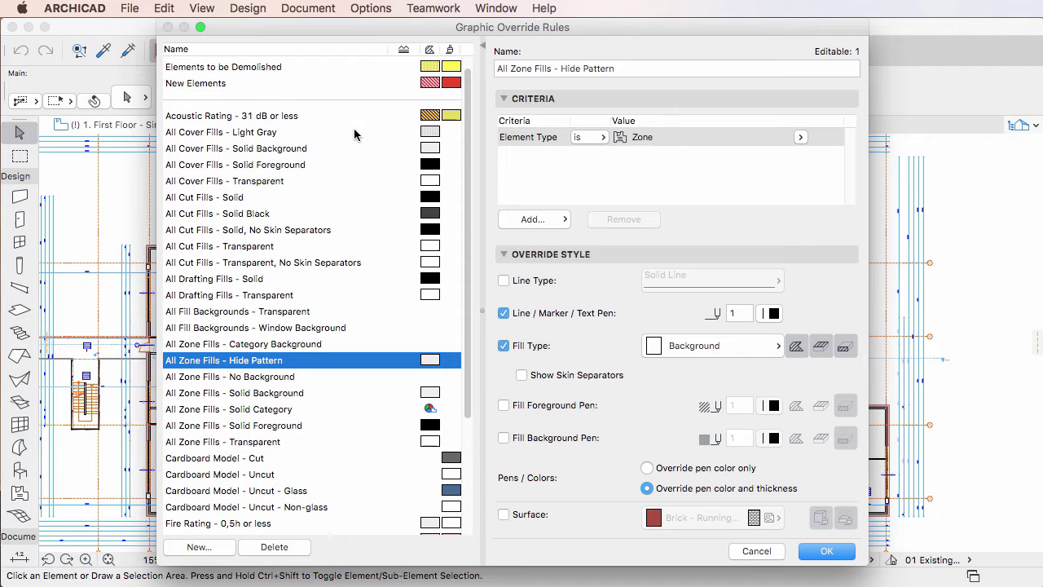
# Examine the criteria and override styles of the All Cover Fills and All Cut Fills rules.
pyautogui.click(354, 132)
pyautogui.click(354, 149)
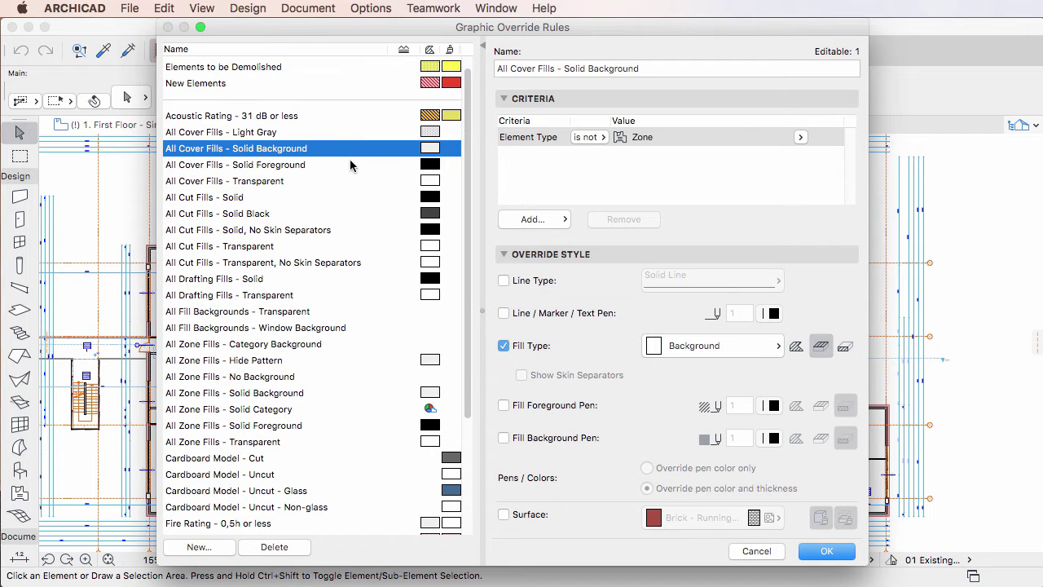
pyautogui.click(352, 166)
pyautogui.click(350, 181)
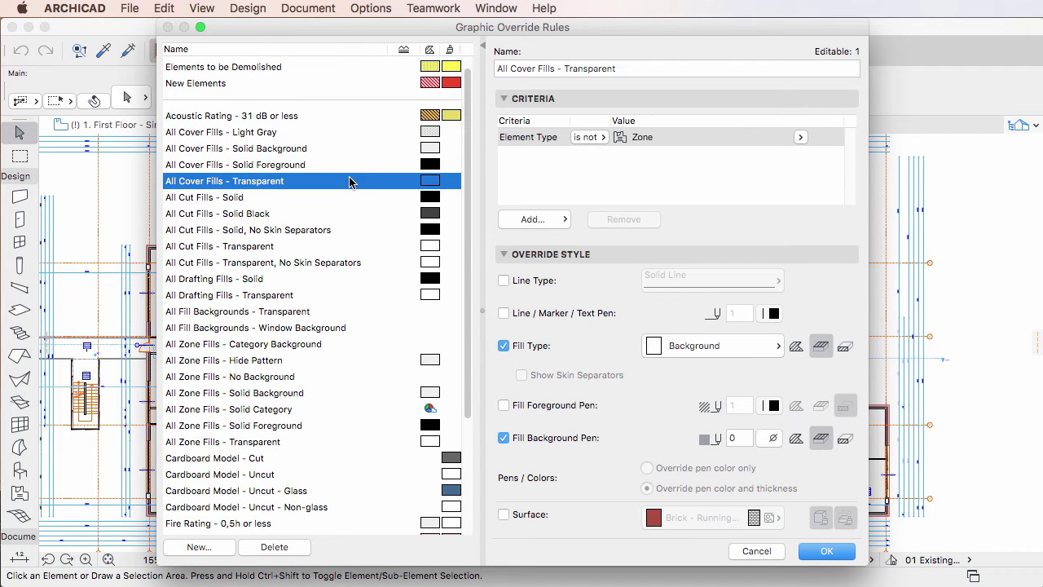
pyautogui.click(356, 199)
pyautogui.click(363, 214)
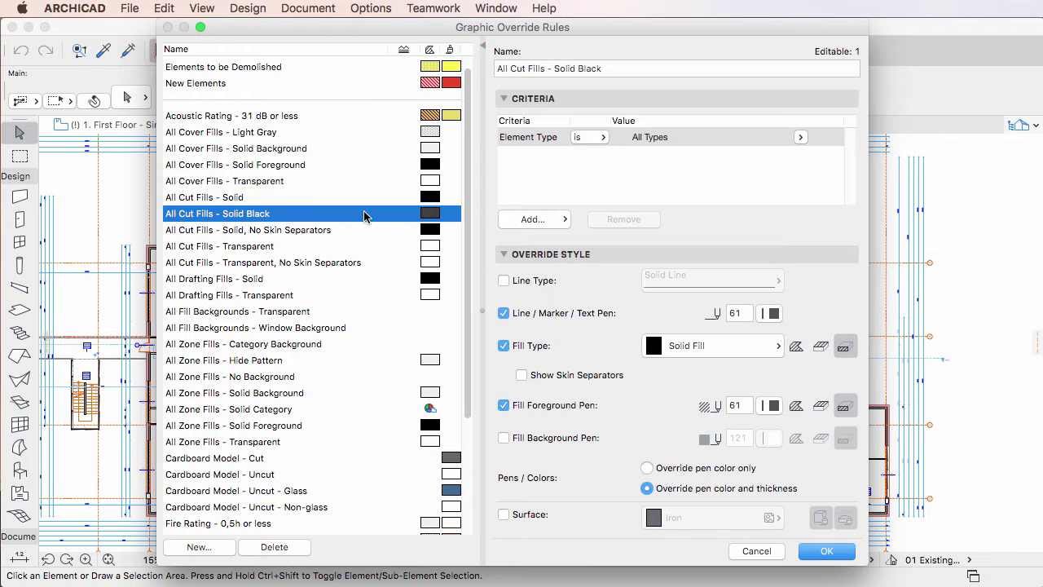
pyautogui.click(364, 231)
pyautogui.click(368, 246)
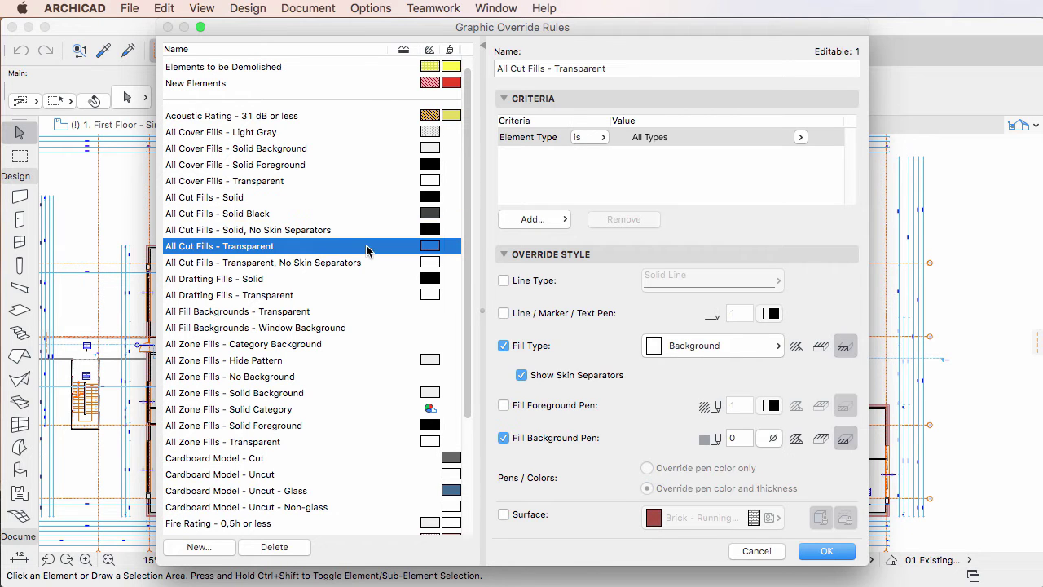
pyautogui.click(370, 263)
# Examine the criteria and override styles of the All Drafting Fills, All Fill Backgrounds and All Zone Fills rules.
pyautogui.click(364, 291)
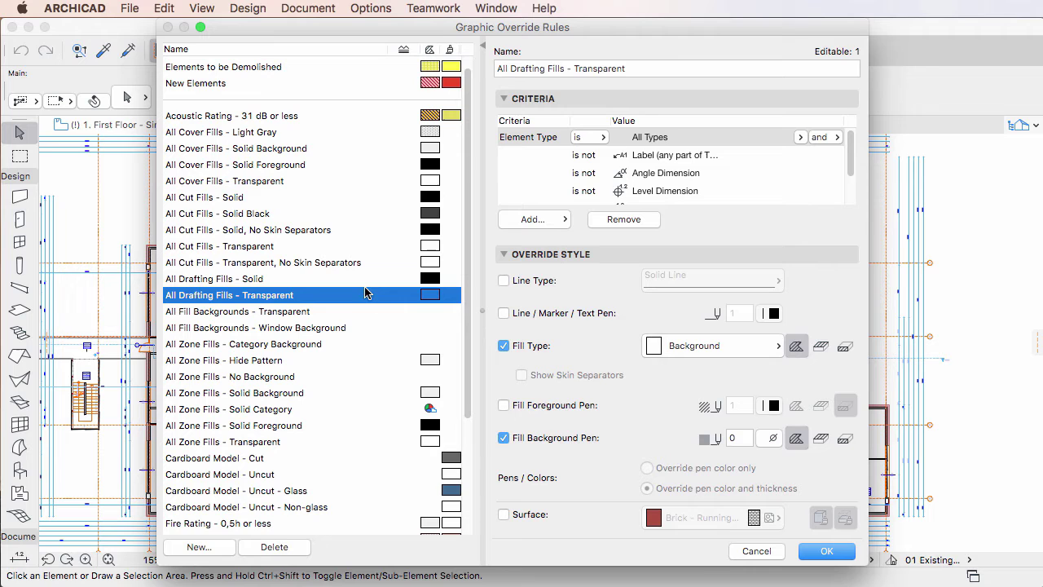
pyautogui.click(365, 281)
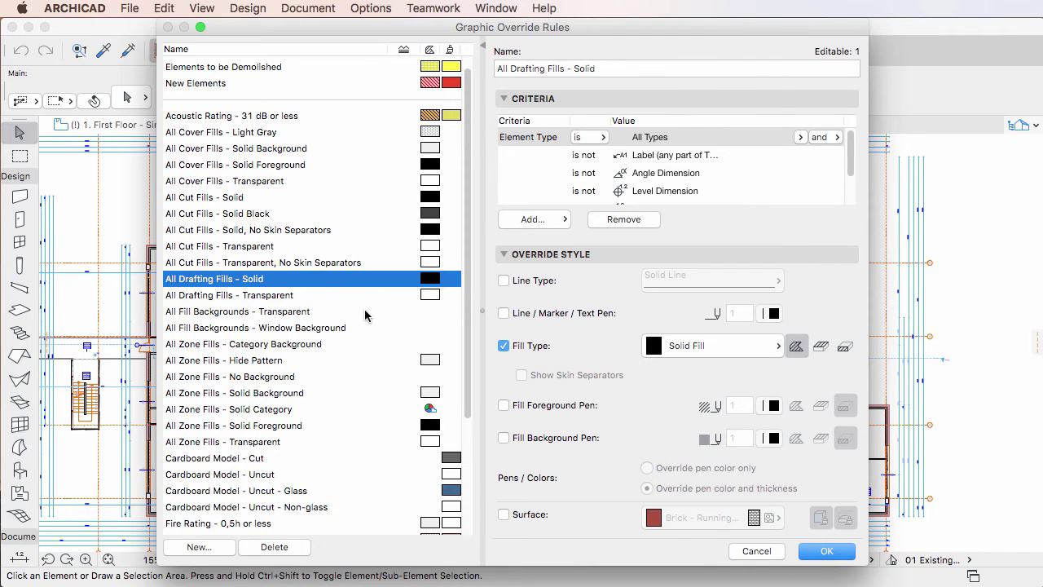
pyautogui.click(365, 313)
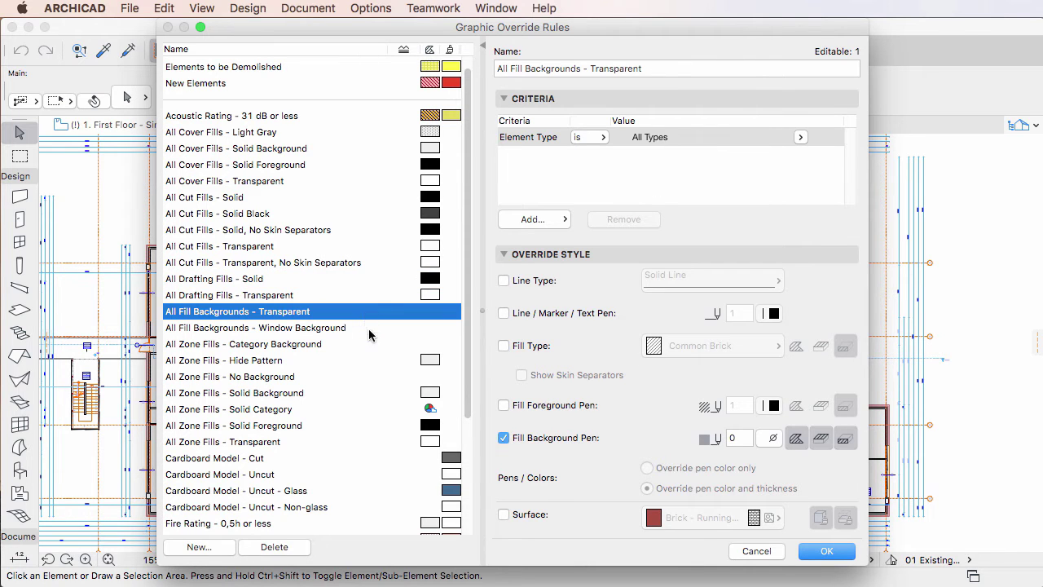
pyautogui.click(368, 328)
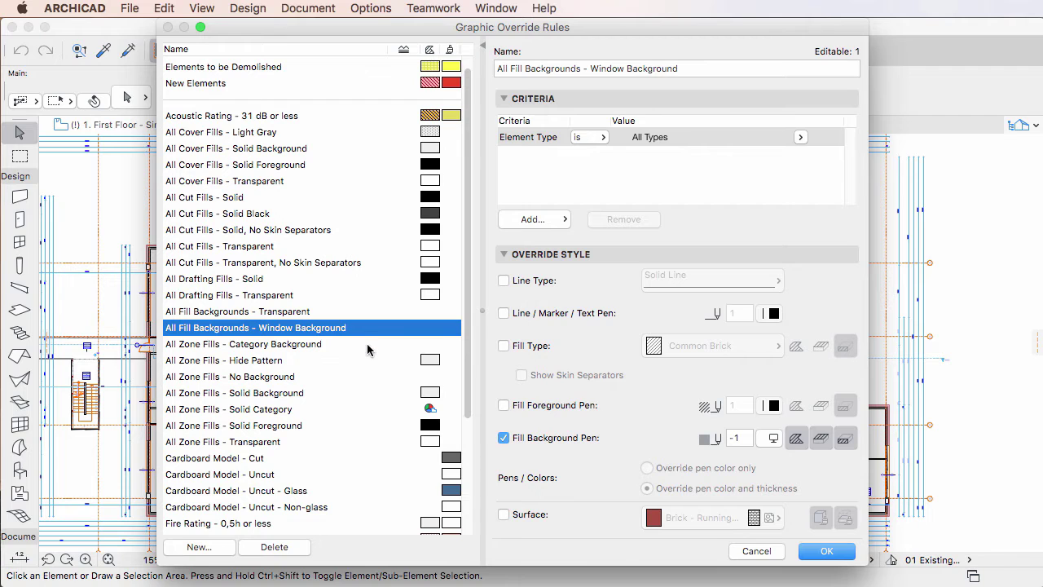
pyautogui.click(368, 346)
pyautogui.click(364, 366)
pyautogui.click(363, 373)
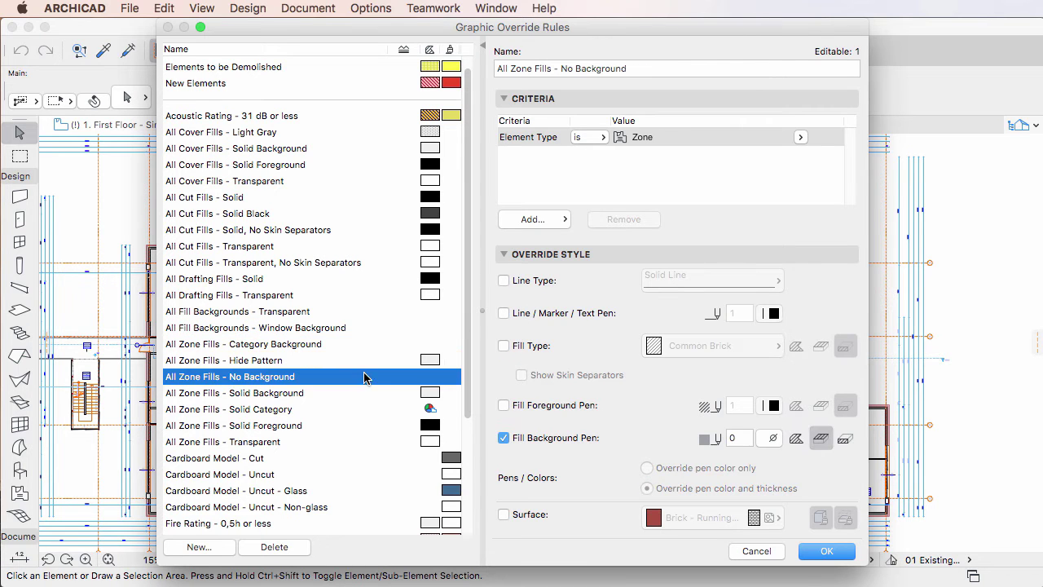
pyautogui.click(360, 392)
pyautogui.click(361, 409)
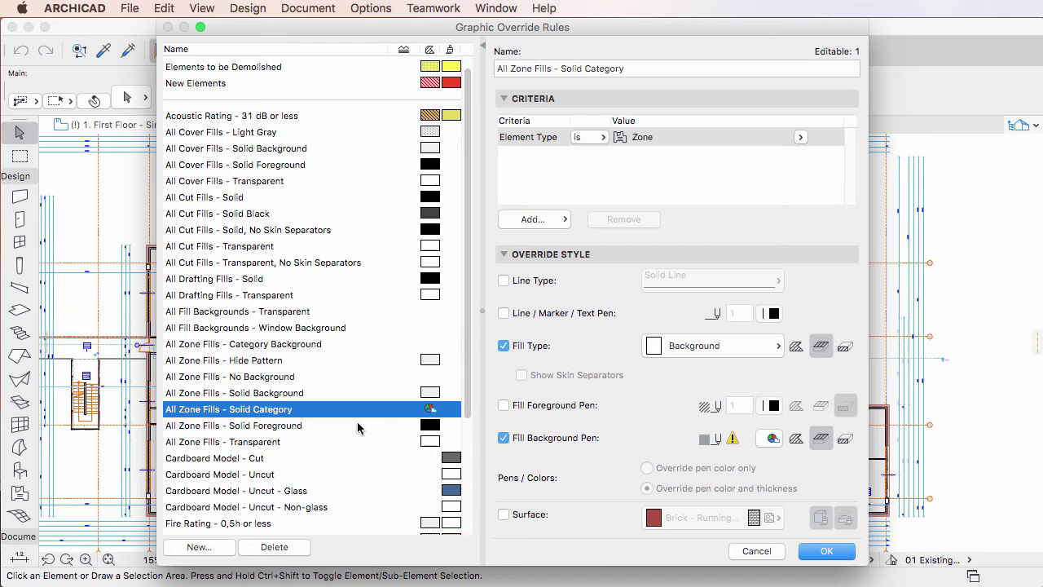
pyautogui.click(359, 424)
pyautogui.click(360, 442)
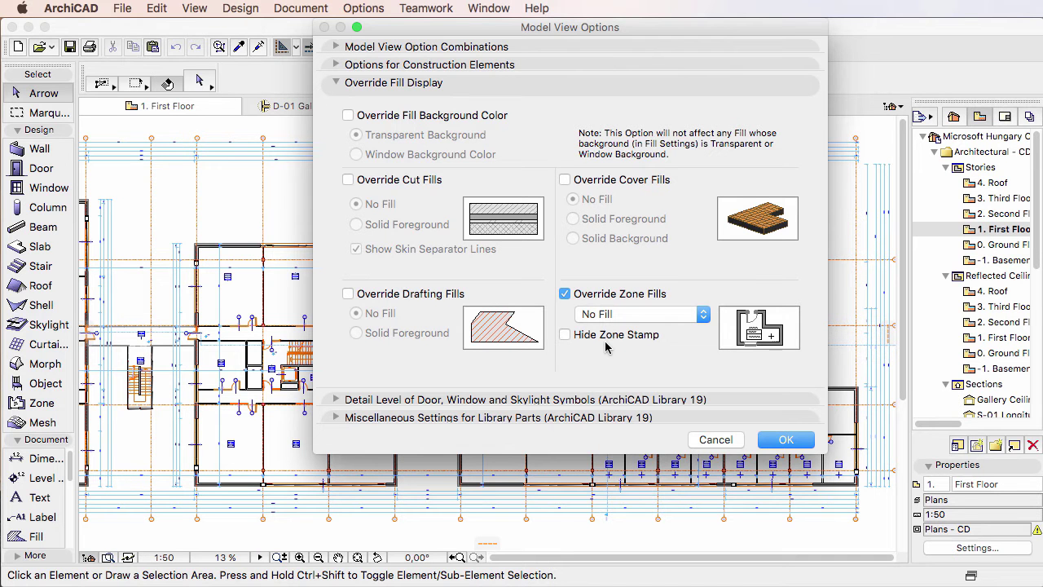
# In ArchiCAD 19, override cut fills with Solid Foreground and hide skin separator lines in Model View Options.
pyautogui.click(407, 183)
pyautogui.click(380, 249)
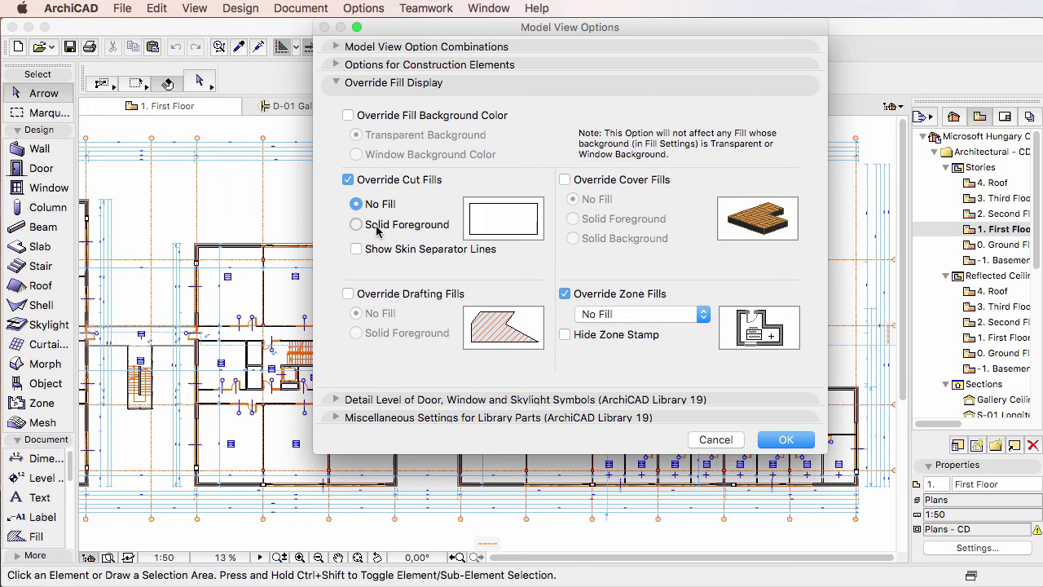
pyautogui.click(376, 228)
pyautogui.click(777, 440)
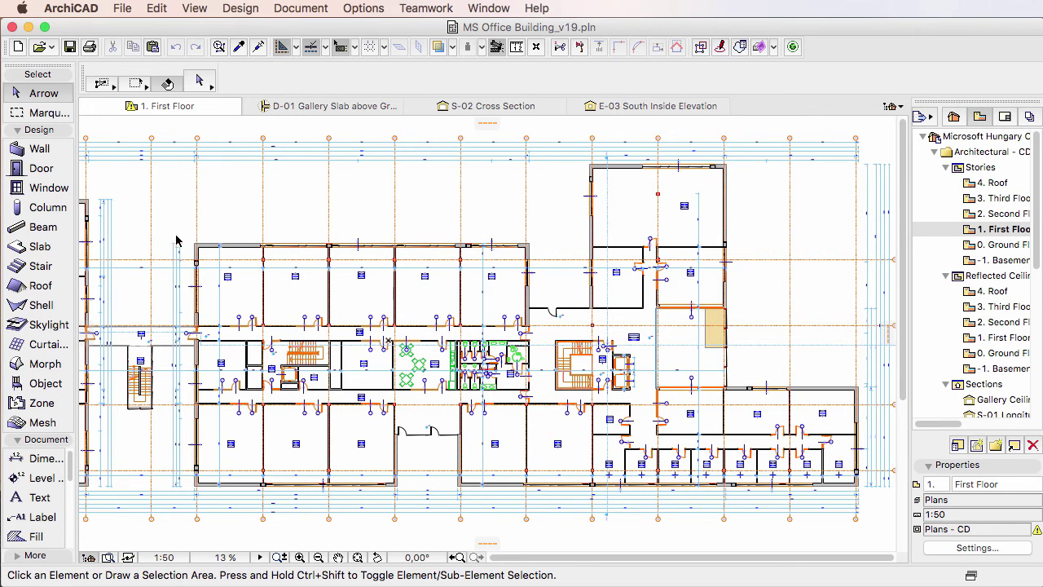
# Inspect the cut fills of the exterior wall corner up close on the ArchiCAD 19 First Floor plan.
pyautogui.scroll(5, 174, 234)
pyautogui.scroll(6, 196, 261)
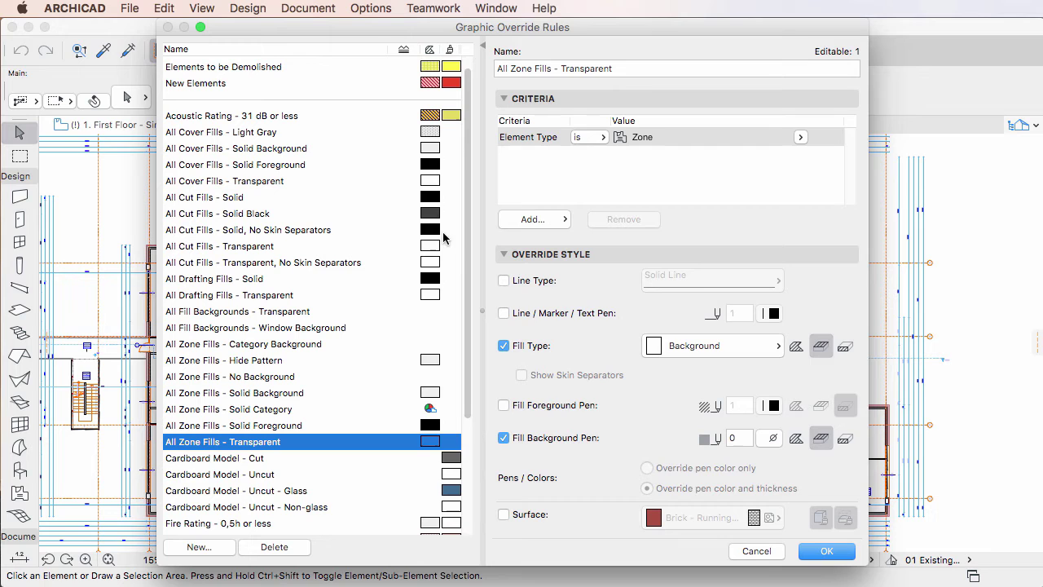
# In ARCHICAD 20, pick fill foreground pen 61 for the All Cut Fills - Solid Black rule and accept the override rules and combinations.
pyautogui.click(269, 215)
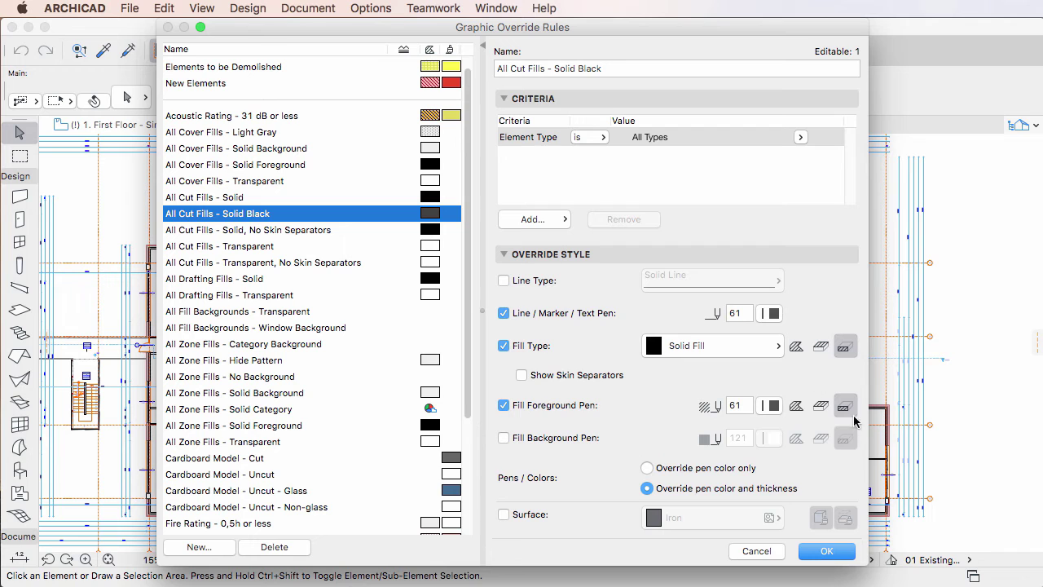
pyautogui.click(773, 406)
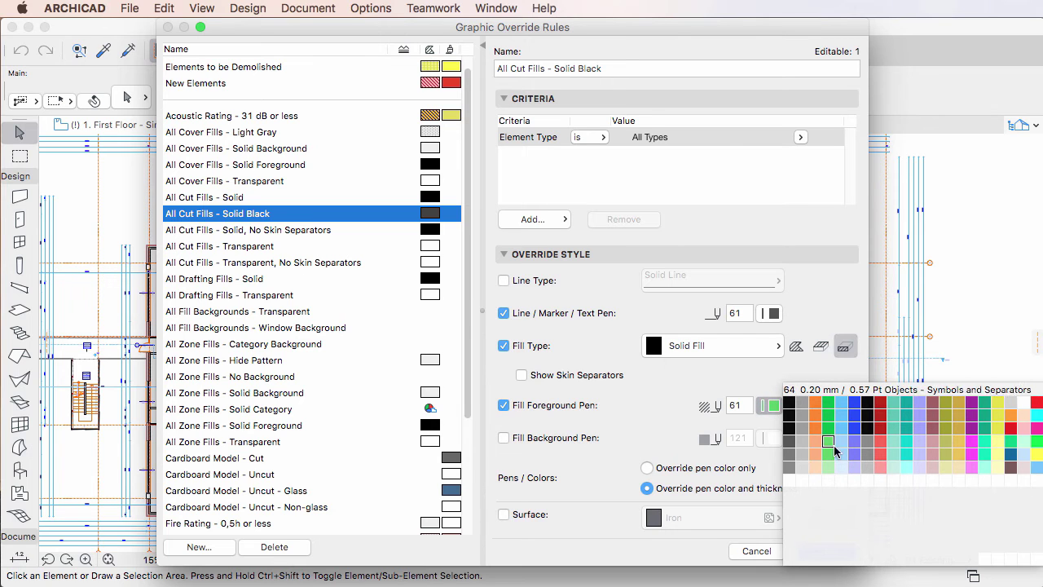
pyautogui.click(792, 449)
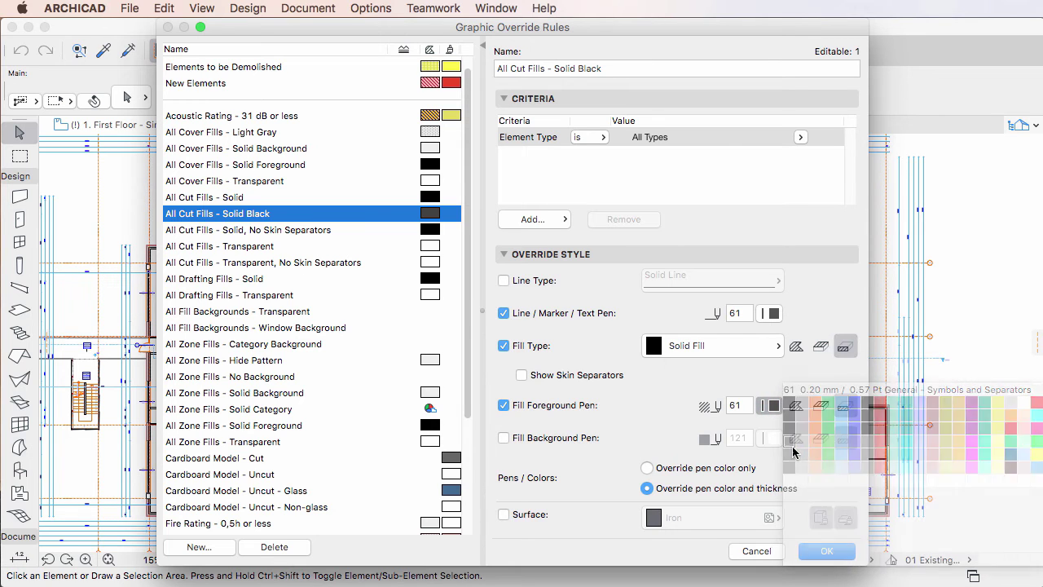
pyautogui.click(826, 551)
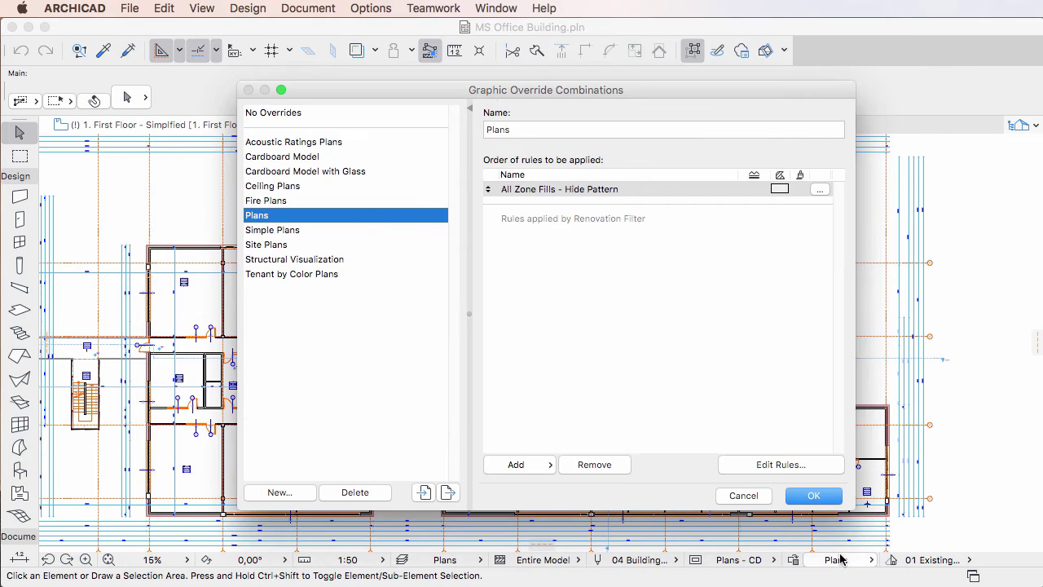
pyautogui.click(813, 495)
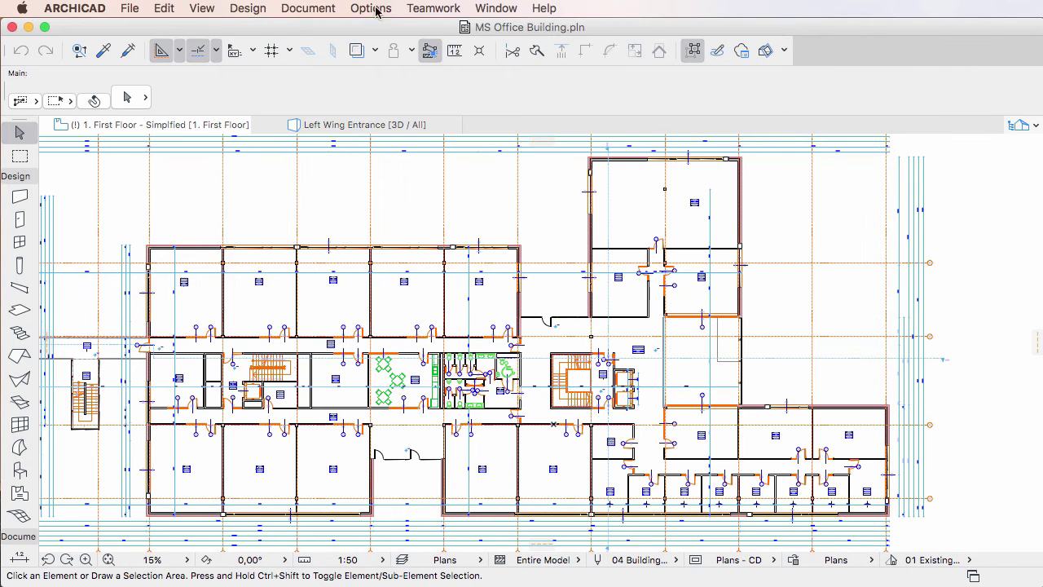
# Apply the Simple Plans graphic override combination to the First Floor plan and view its exterior wall corner up close.
pyautogui.click(303, 8)
pyautogui.moveTo(426, 140)
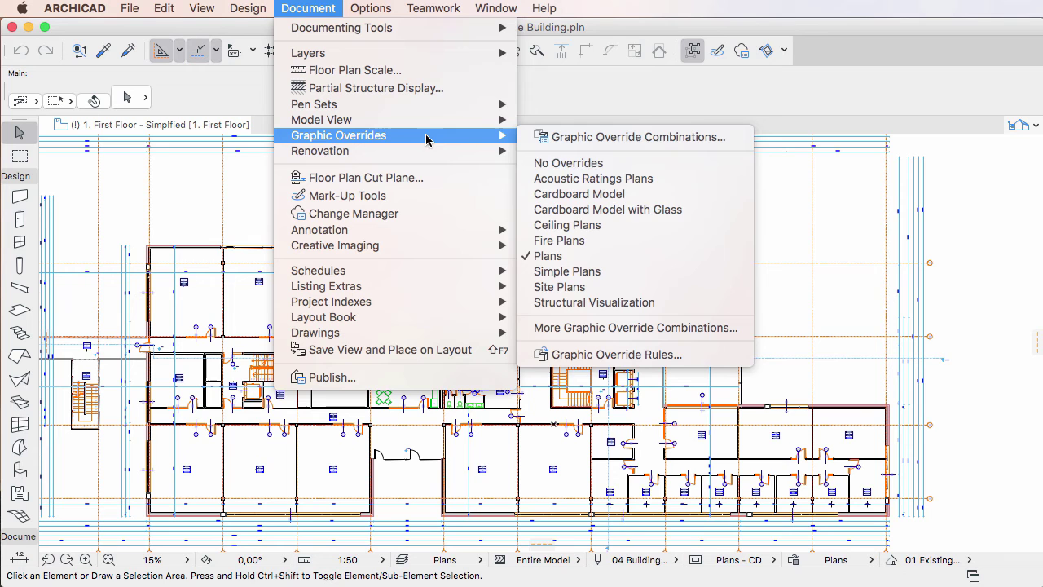
pyautogui.click(626, 271)
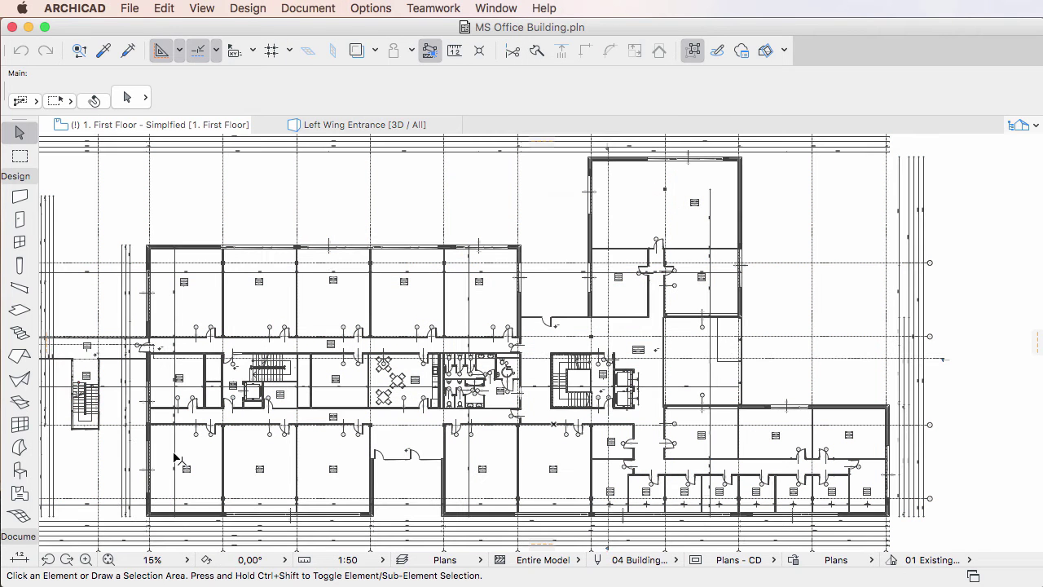
pyautogui.click(67, 559)
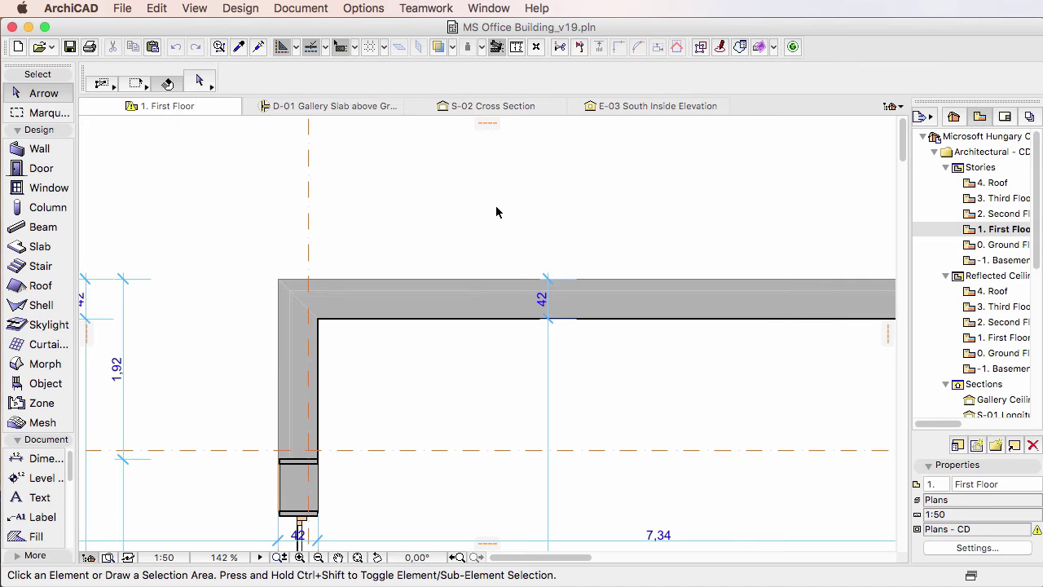
# Switch to ArchiCAD 19 and open Model View Options for the First Floor plan.
pyautogui.click(299, 9)
pyautogui.moveTo(295, 121)
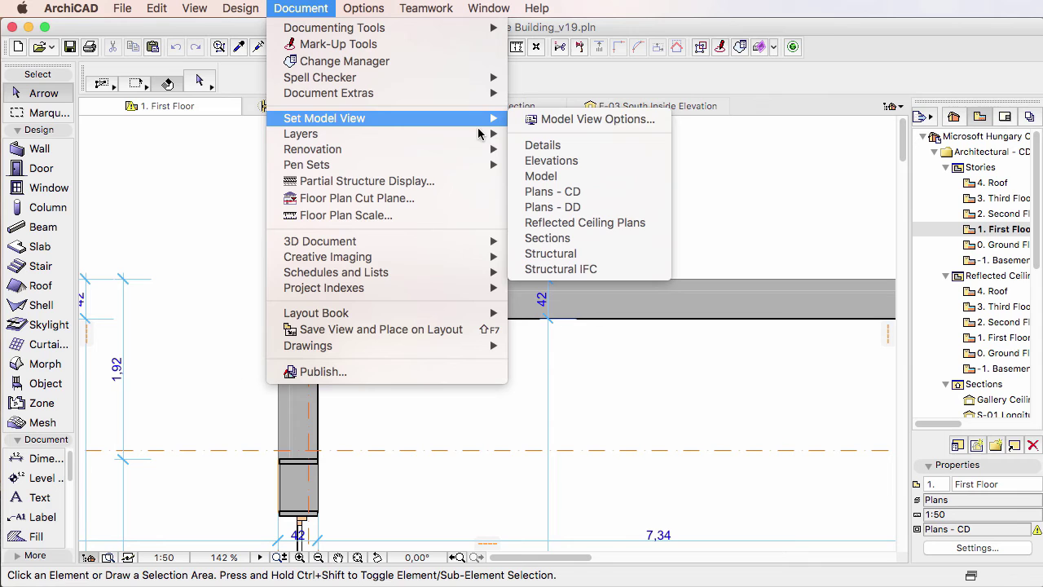
pyautogui.click(648, 120)
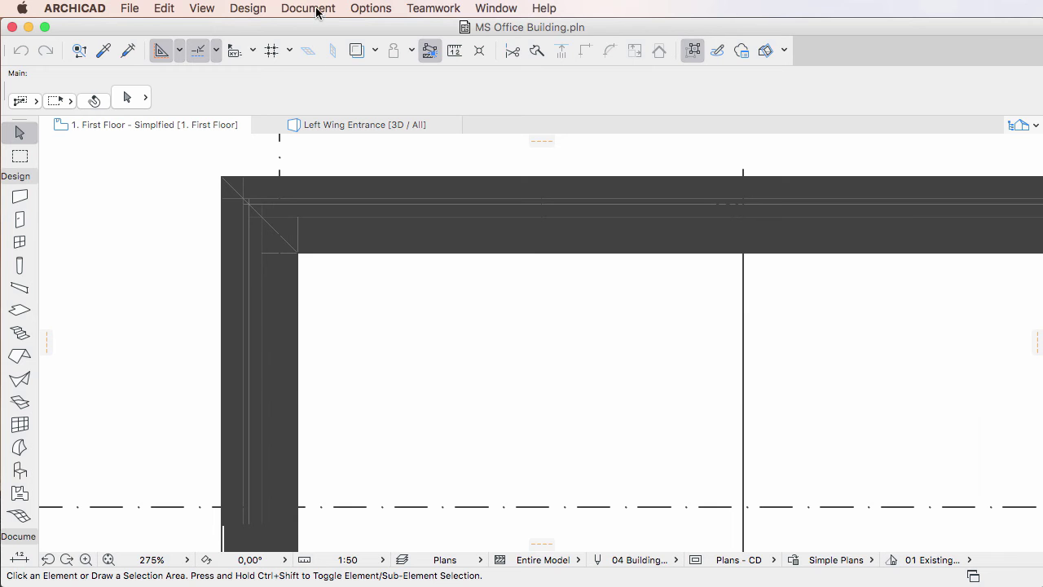
# In ARCHICAD 20, open Model View Options, collapse the combinations list and expand Options for Construction Elements.
pyautogui.click(317, 12)
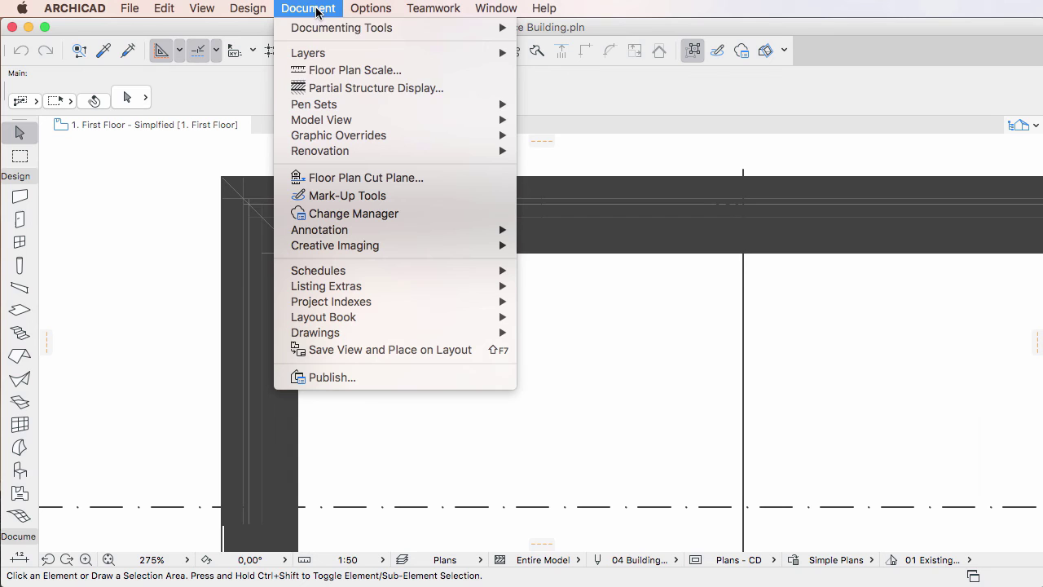
pyautogui.moveTo(314, 122)
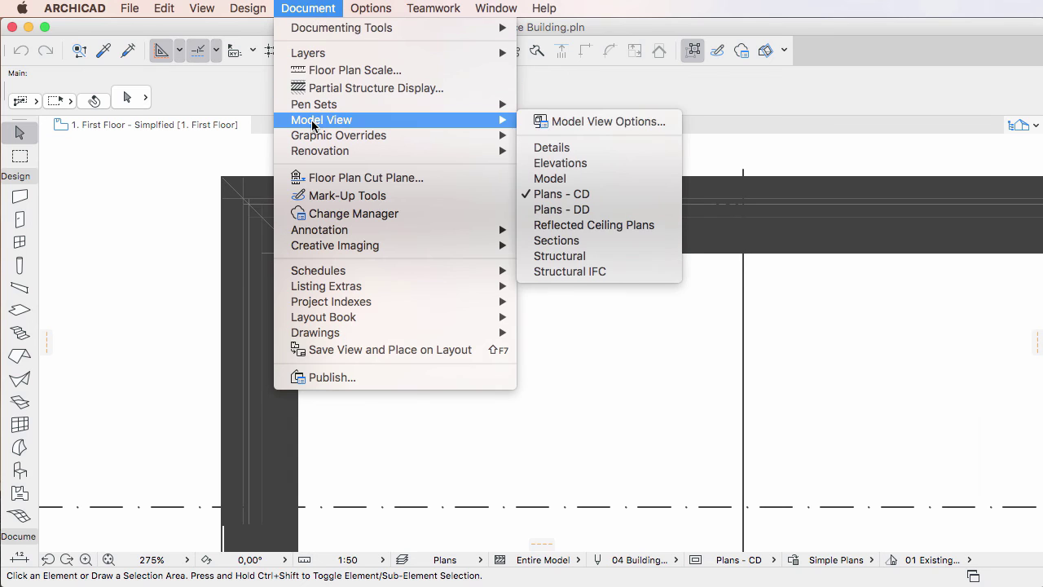
pyautogui.click(676, 122)
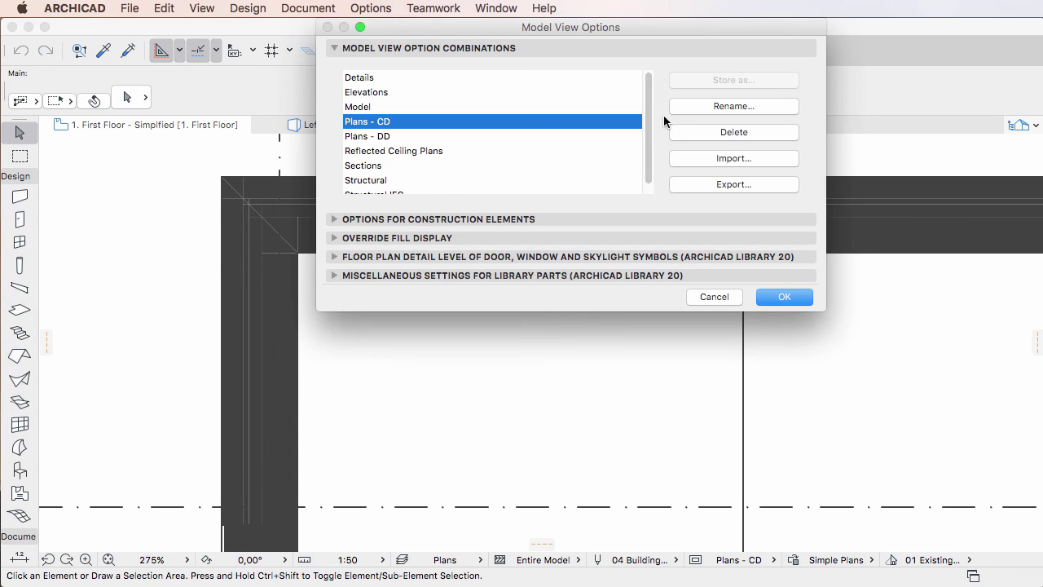
pyautogui.click(559, 48)
pyautogui.click(538, 68)
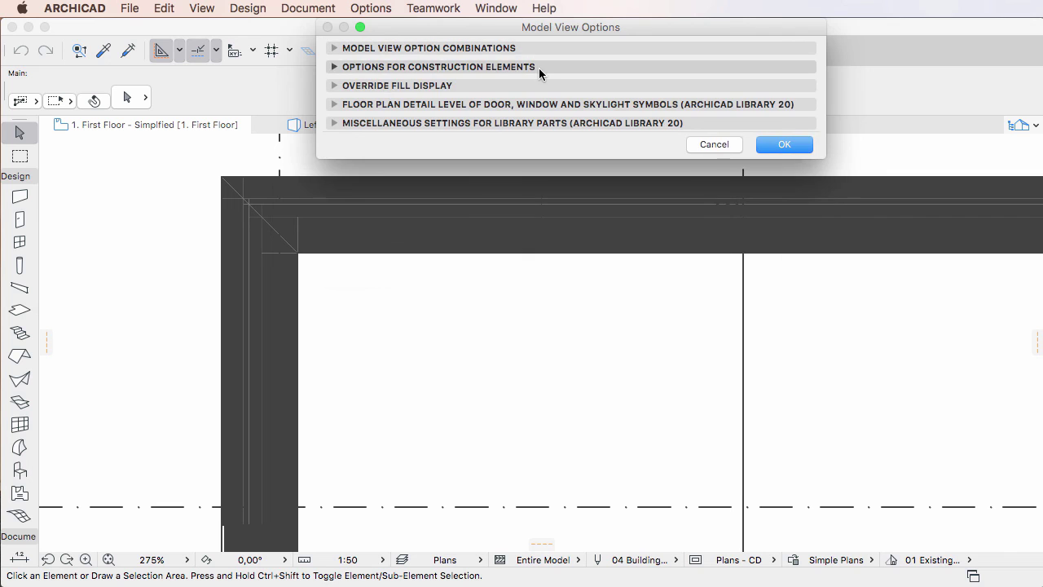